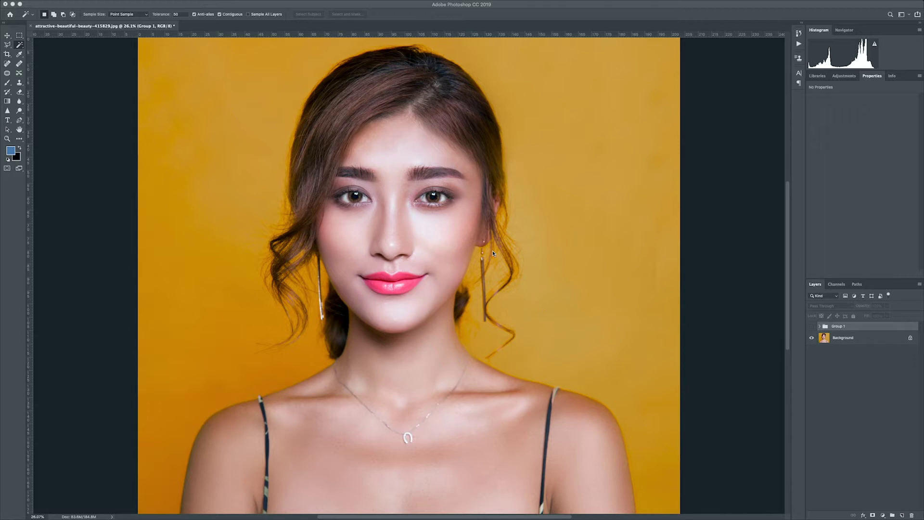
Step: Toggle the visibility of Group 1 to compare the finished cutout with the original photo
click(812, 328)
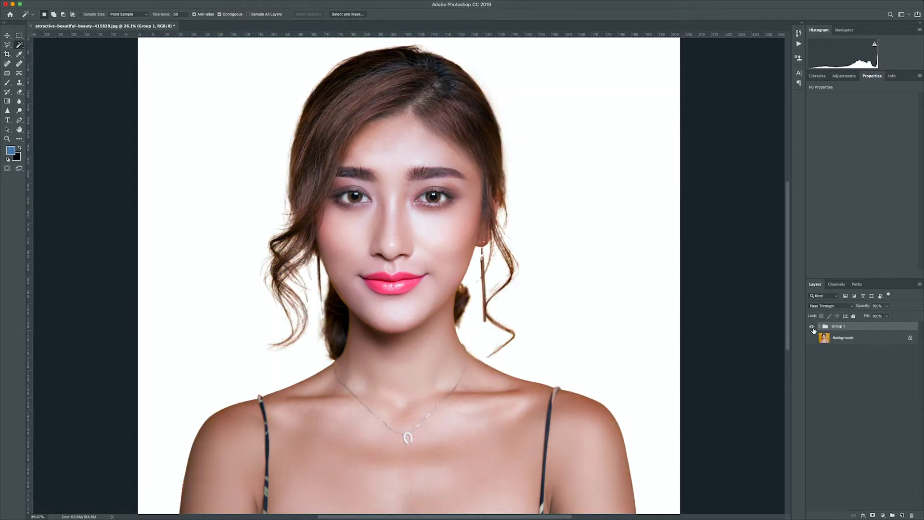
click(812, 328)
click(812, 327)
click(813, 328)
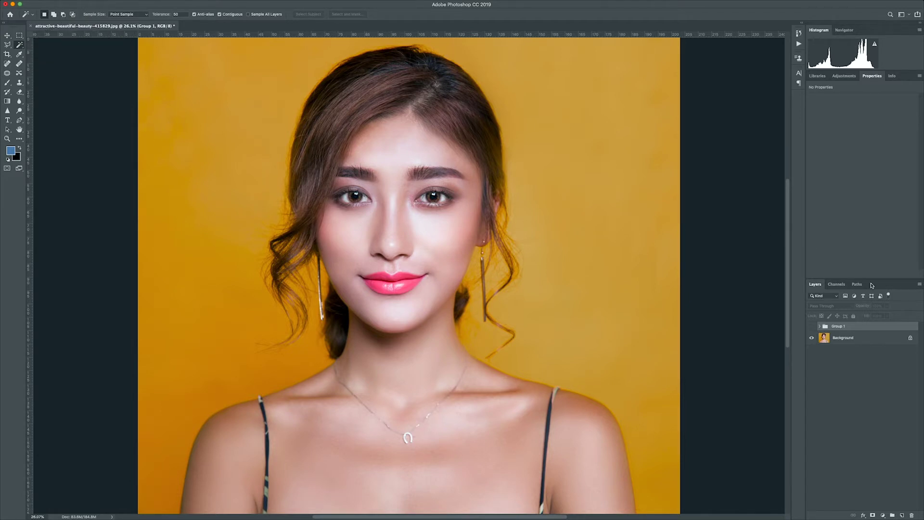
Step: On the Background layer, select the yellow backdrop using the Magic Wand with a tolerance of 50
click(865, 343)
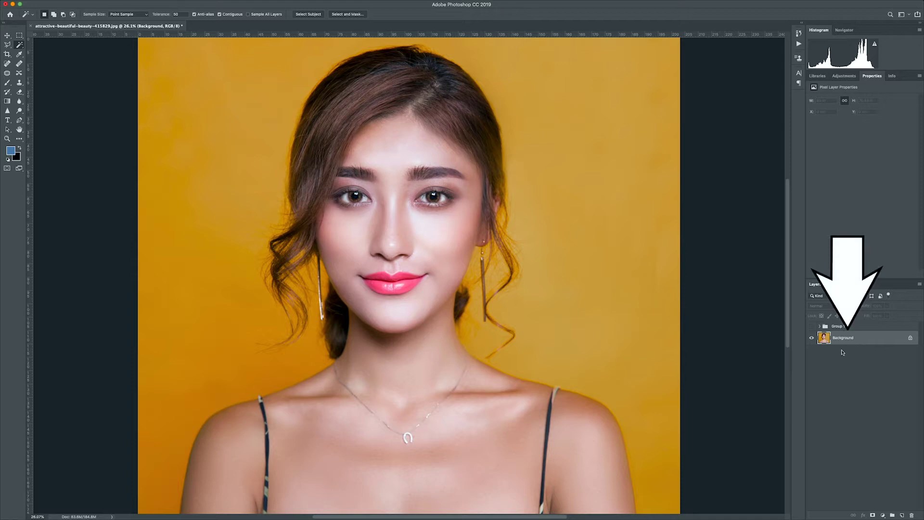
double_click(175, 14)
text(50)
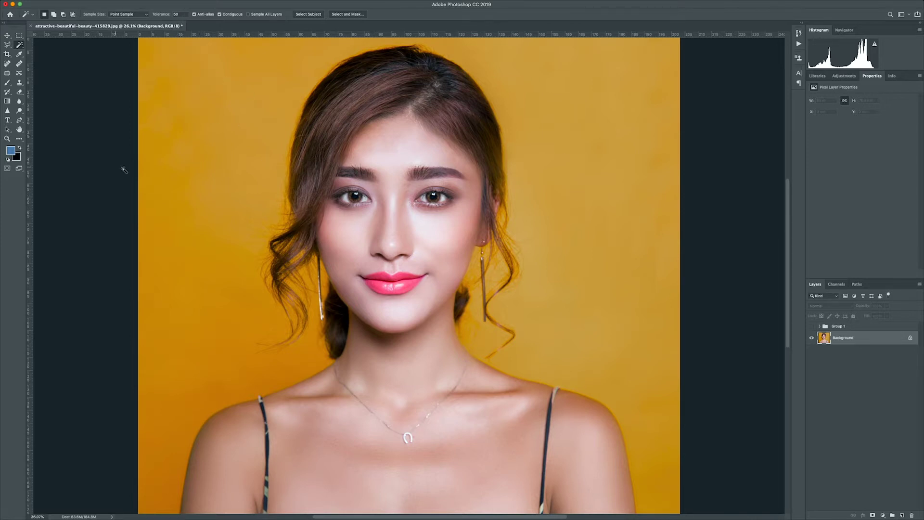
click(177, 174)
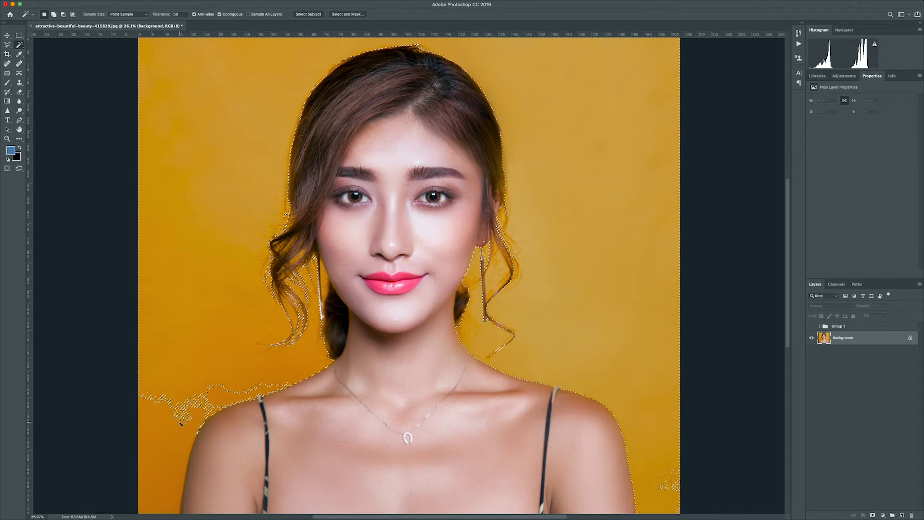
Step: Try reselecting the yellow backdrop with the Magic Wand tolerance set to 100
click(183, 15)
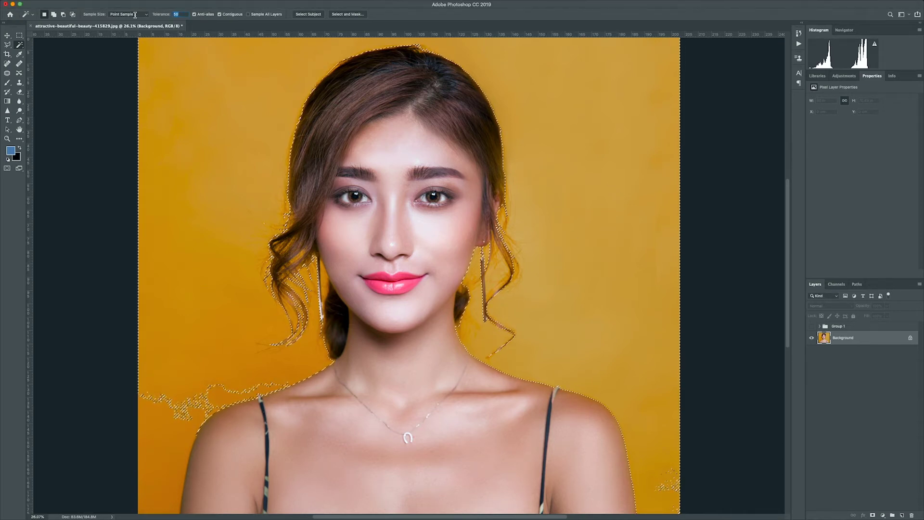
text(100)
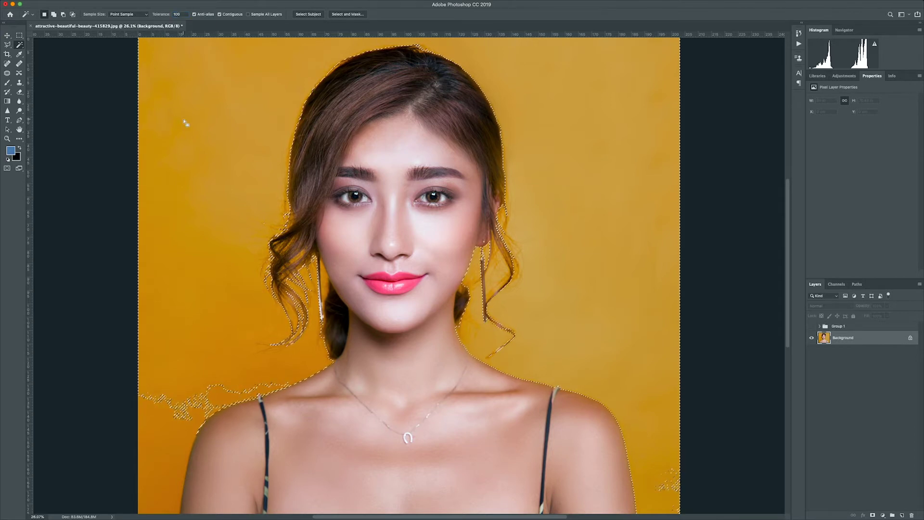
click(192, 204)
click(194, 253)
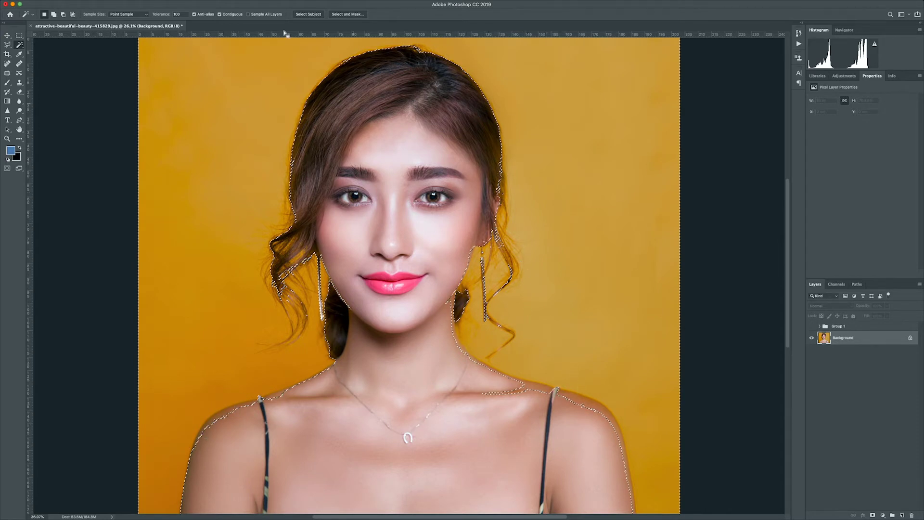
Step: Try selecting areas of the yellow backdrop with the Magic Wand tolerance set to 5
drag(182, 14, 117, 14)
text(5)
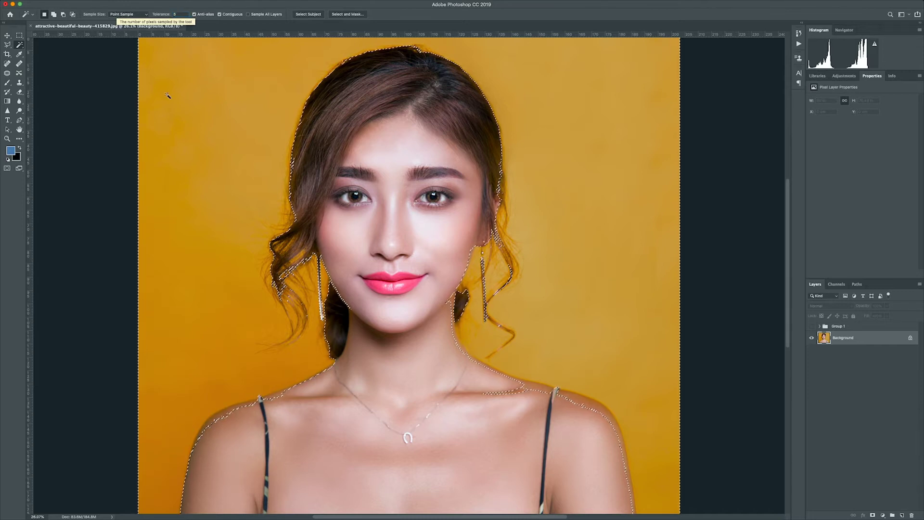
click(234, 141)
click(616, 182)
click(625, 249)
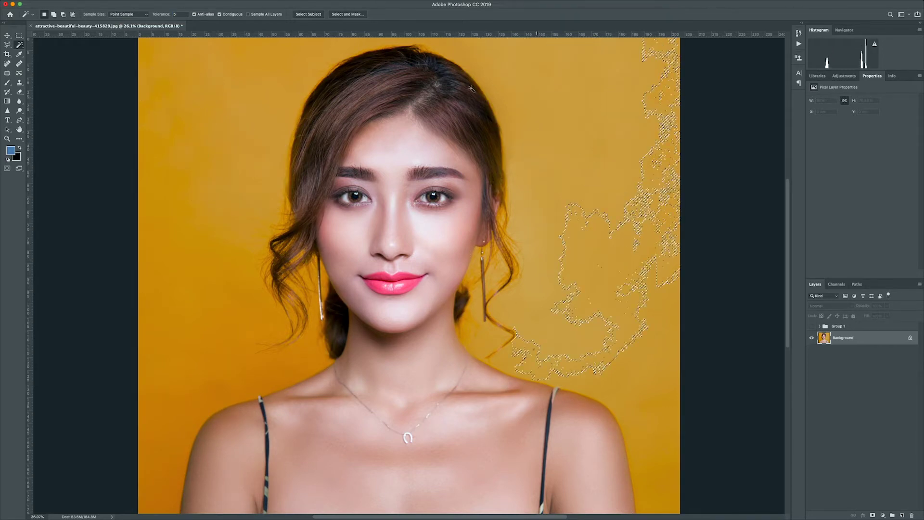
Step: Set the Magic Wand tolerance back to 50 and select the yellow backdrop again
click(162, 14)
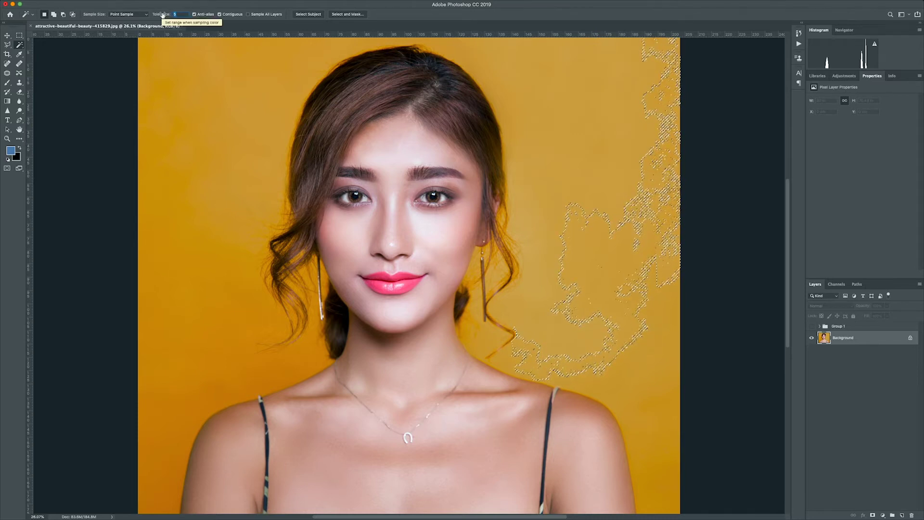
text(50)
click(358, 50)
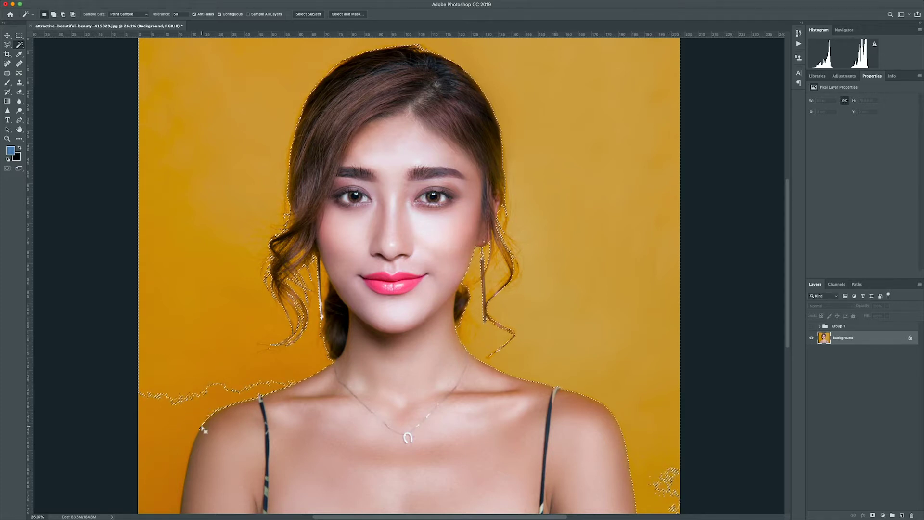
Step: Add the missed backdrop patches beside both shoulders and the gap between the left earring and the cheek to the selection
key(shift)
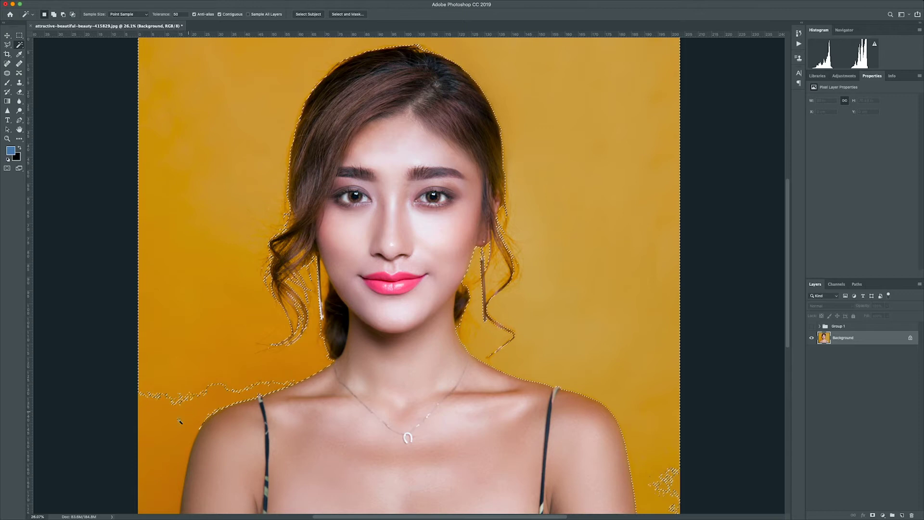
key(shift)
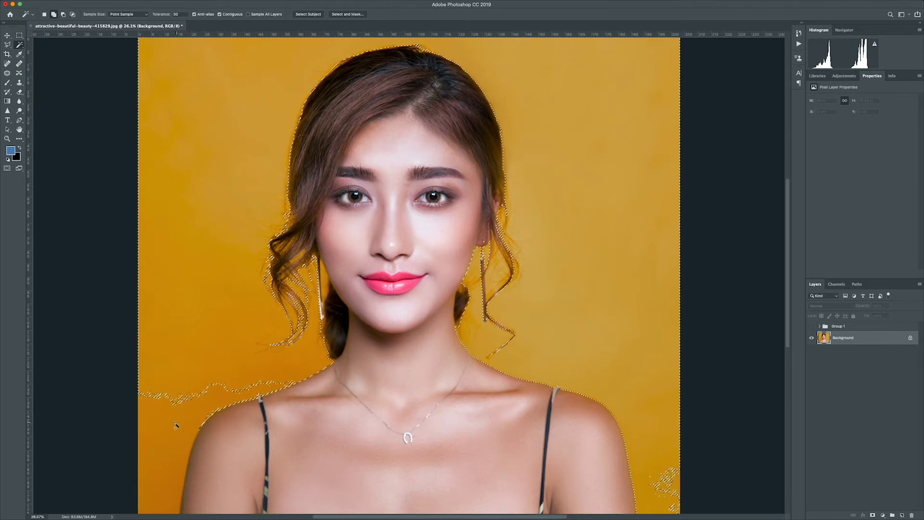
shift+click(176, 424)
shift+click(660, 483)
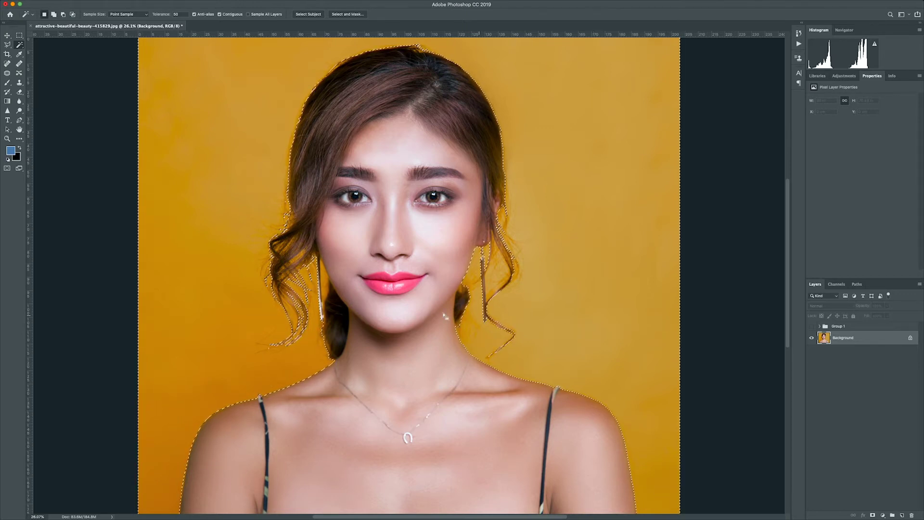
scroll(332, 281, up, 5)
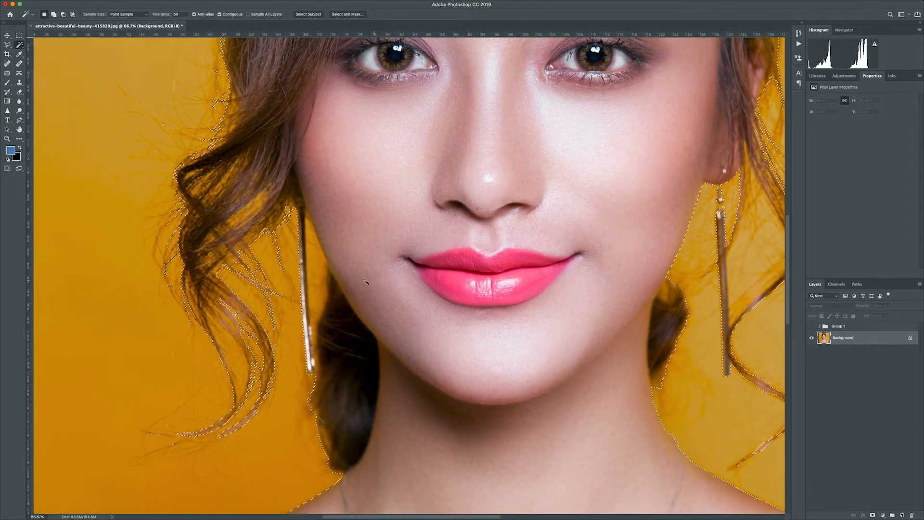
shift+click(319, 275)
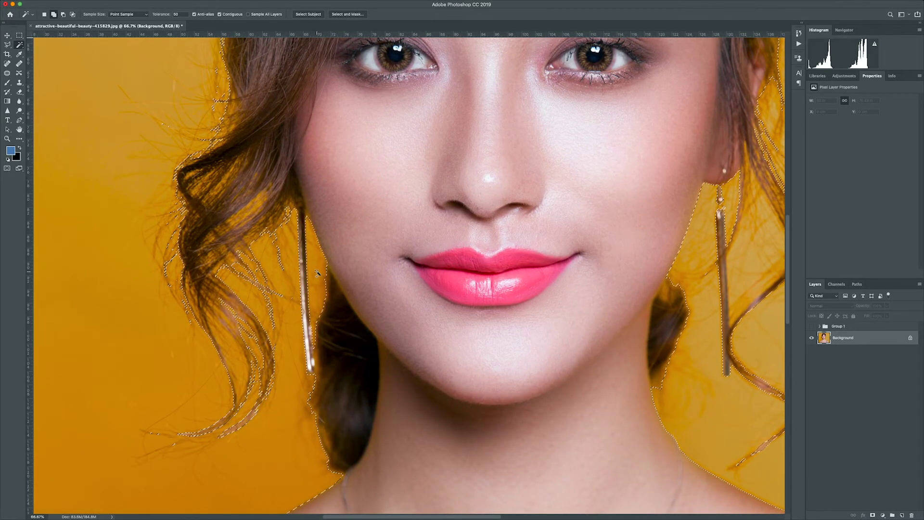
Step: Invert the selection so it covers the woman, and open it in the Select and Mask workspace
scroll(328, 283, down, 2)
scroll(331, 286, down, 2)
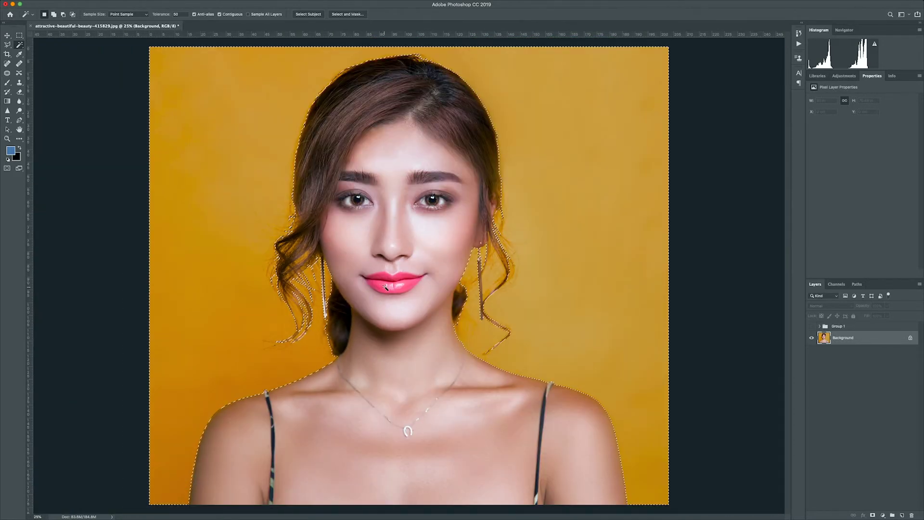
mouse_move(176, 5)
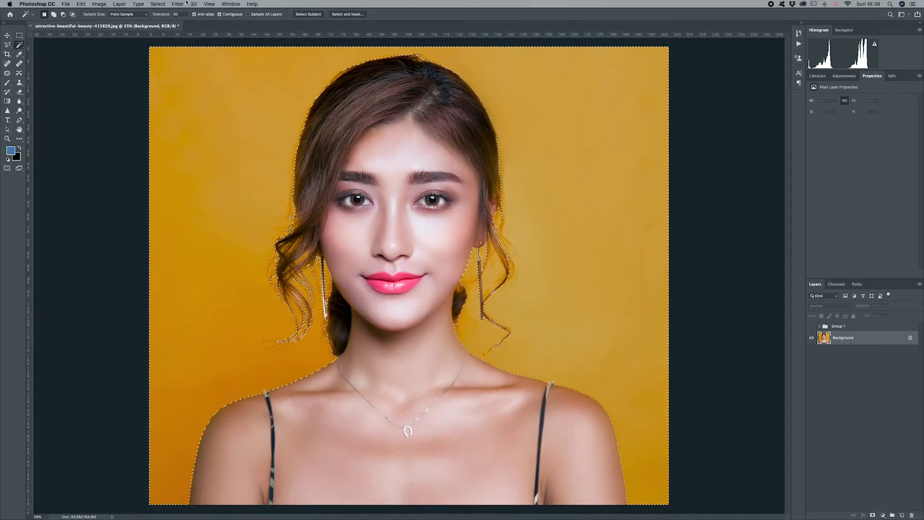
click(158, 4)
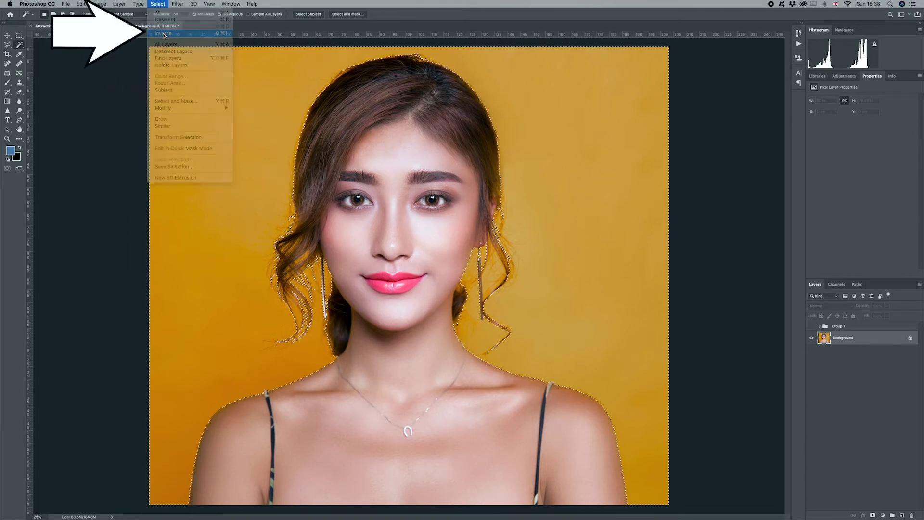
click(188, 33)
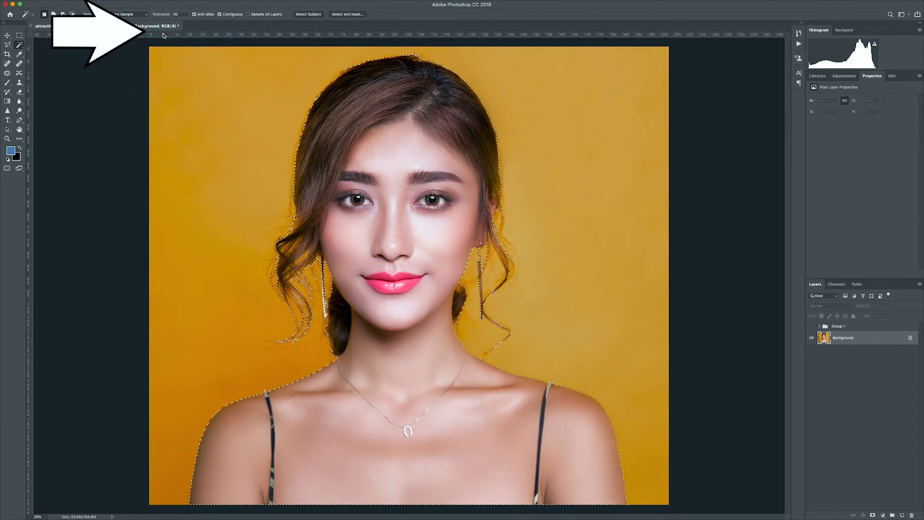
click(344, 15)
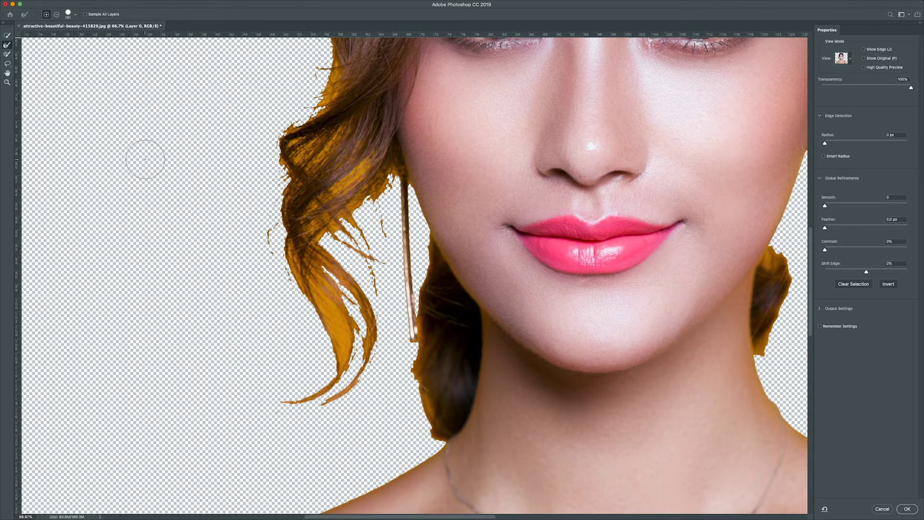
Step: Paint over the loose curls on the left of the face with the Refine Edge Brush to remove the yellow
mouse_move(145, 160)
mouse_down()
mouse_move(146, 173)
mouse_move(143, 123)
mouse_move(138, 211)
mouse_move(140, 101)
mouse_move(135, 200)
mouse_move(110, 192)
mouse_move(126, 183)
mouse_move(123, 204)
mouse_up()
mouse_move(331, 358)
mouse_down()
mouse_move(308, 403)
mouse_move(342, 389)
mouse_move(364, 357)
mouse_move(309, 217)
mouse_move(291, 268)
mouse_up()
mouse_move(252, 171)
mouse_down()
mouse_move(294, 195)
mouse_move(282, 130)
mouse_up()
drag(318, 452, 284, 408)
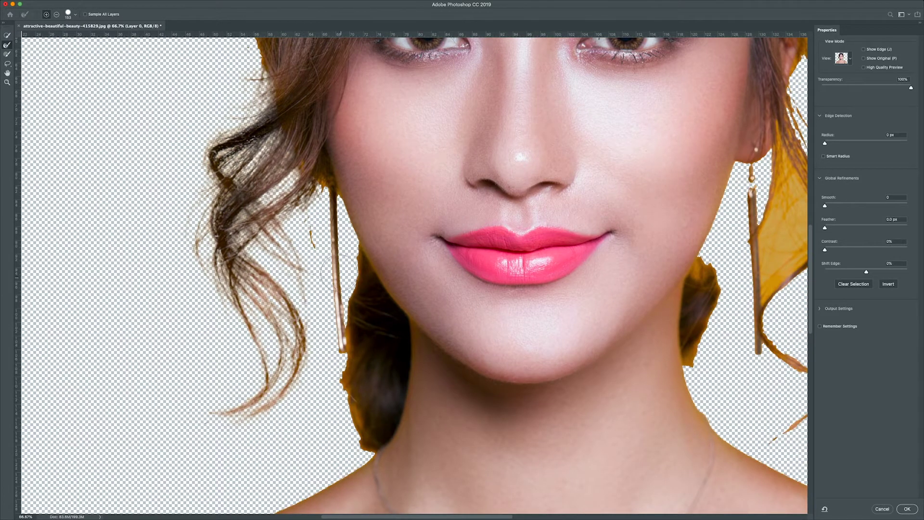
Step: Reduce the Refine Edge Brush to 100 and refine the inner curls and the dark hair beside the left of the neck
key(alt)
drag(302, 313, 290, 313)
drag(348, 248, 348, 265)
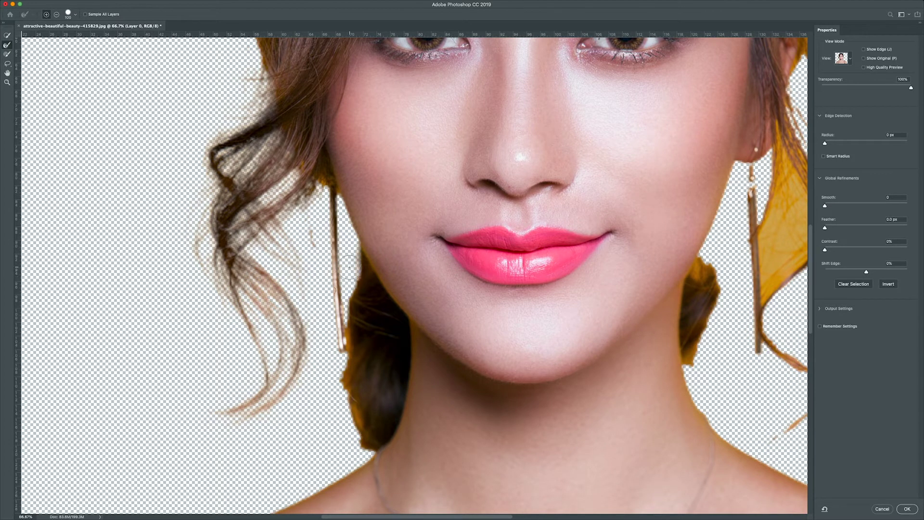
mouse_move(349, 275)
mouse_down()
mouse_move(340, 367)
mouse_move(364, 446)
mouse_up()
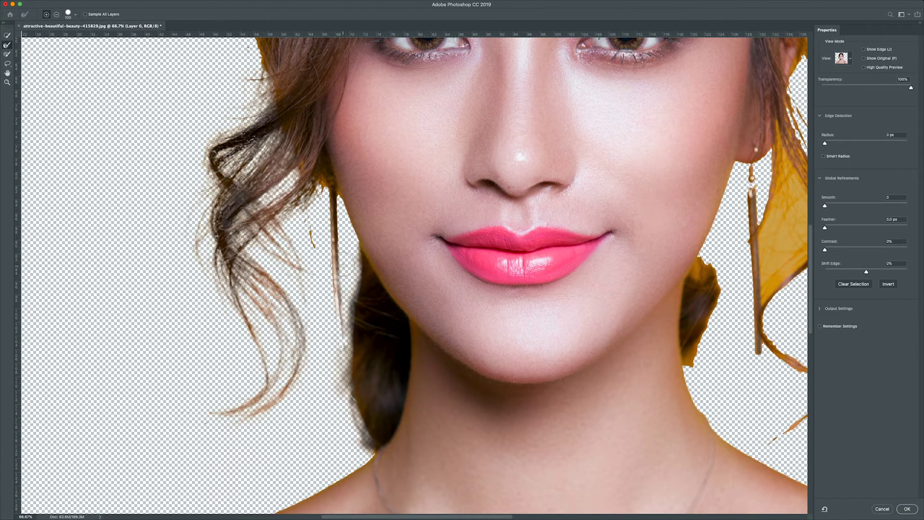
Step: Refine the mask around the top of the left earring and the stray strands next to it
mouse_move(326, 206)
mouse_down()
mouse_move(326, 179)
mouse_move(307, 191)
mouse_move(304, 173)
mouse_move(302, 200)
mouse_up()
mouse_move(303, 240)
mouse_down()
mouse_move(314, 260)
mouse_move(312, 231)
mouse_up()
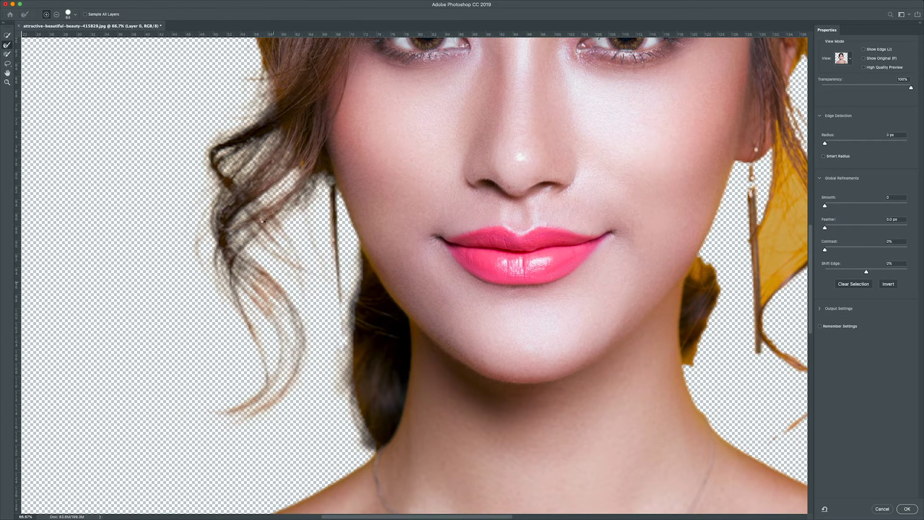
drag(265, 219, 264, 390)
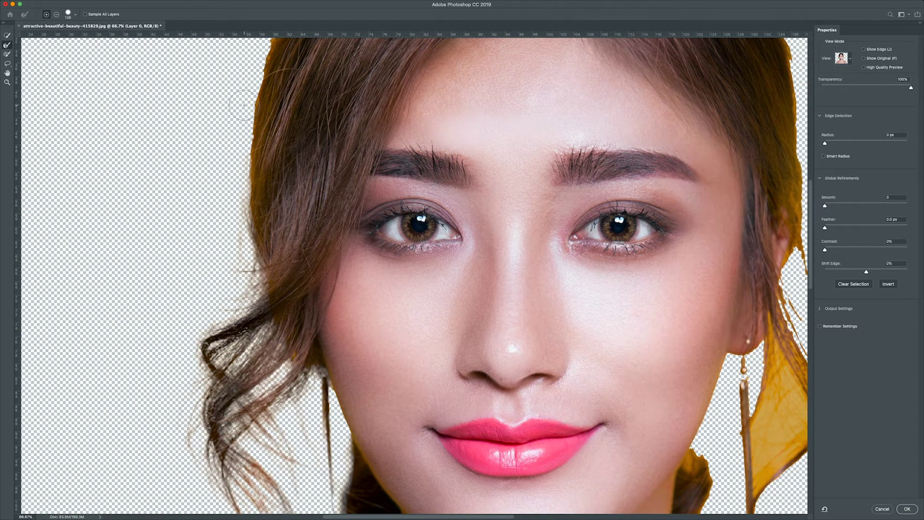
Step: Refine the outer hair edge on the left of the head at eye and eyebrow level
drag(239, 140, 239, 241)
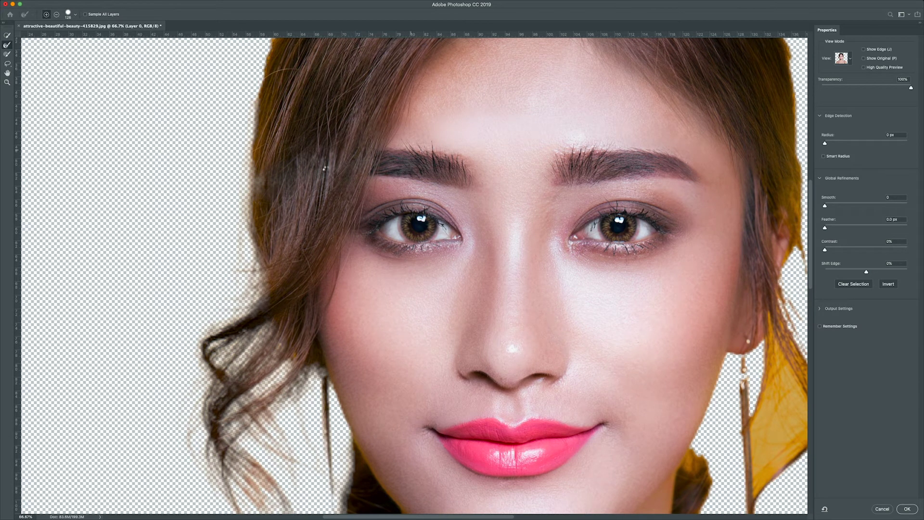
click(319, 176)
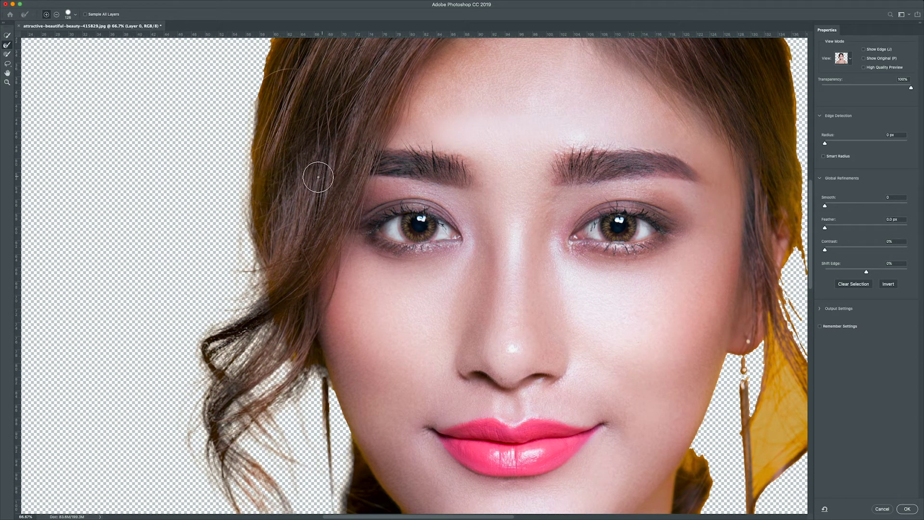
drag(219, 198, 216, 247)
key(ctrl+r)
scroll(227, 143, up, 5)
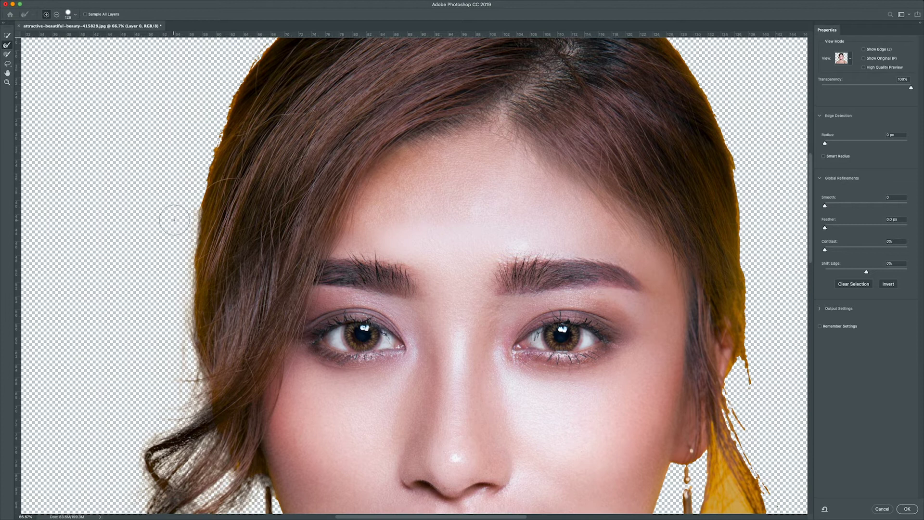
key(super+r)
scroll(193, 227, left, 5)
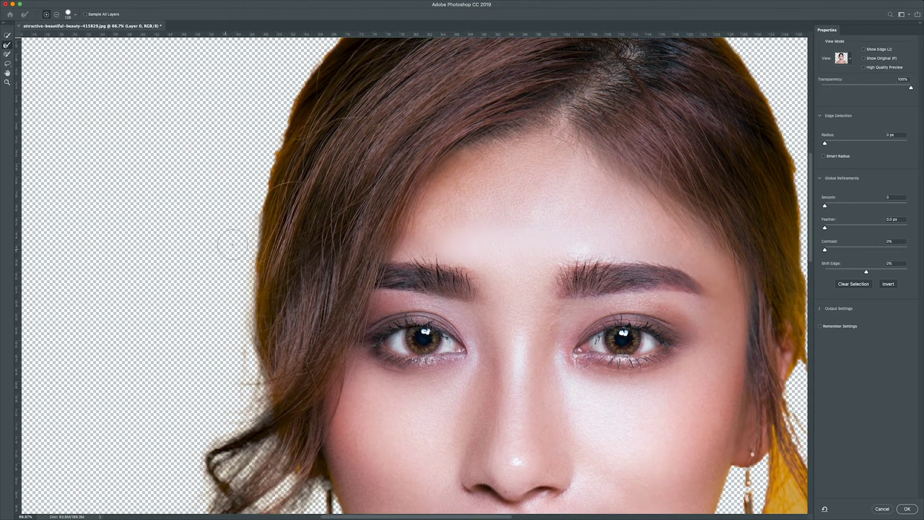
Step: Continue refining the hair edge up the left side of the head towards the crown
drag(252, 207, 274, 125)
scroll(203, 220, up, 5)
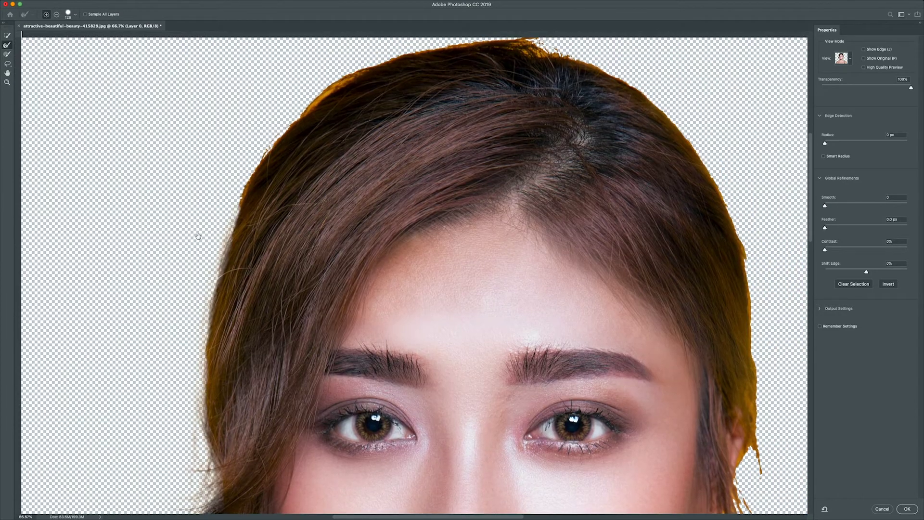
mouse_move(226, 206)
mouse_down()
mouse_move(235, 182)
mouse_move(224, 200)
mouse_up()
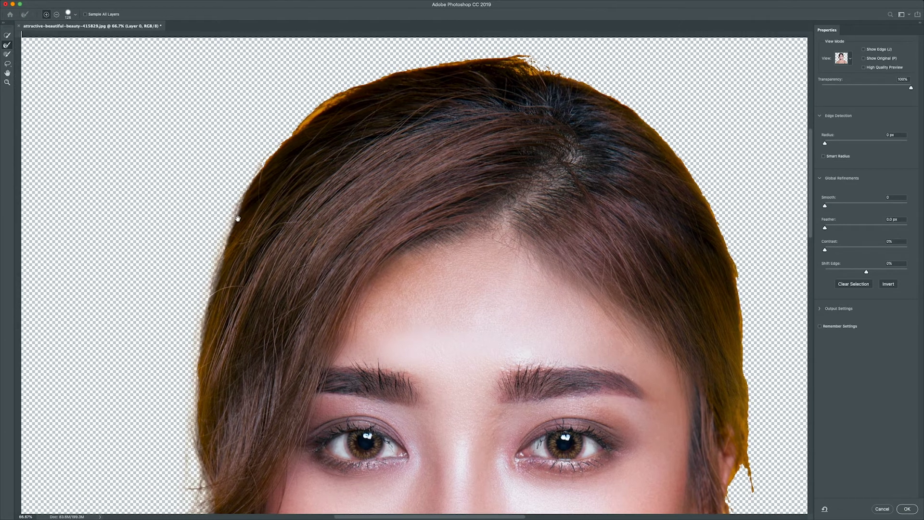
scroll(237, 212, up, 3)
scroll(238, 212, right, 3)
mouse_move(235, 160)
mouse_down()
mouse_move(250, 144)
mouse_move(240, 156)
mouse_up()
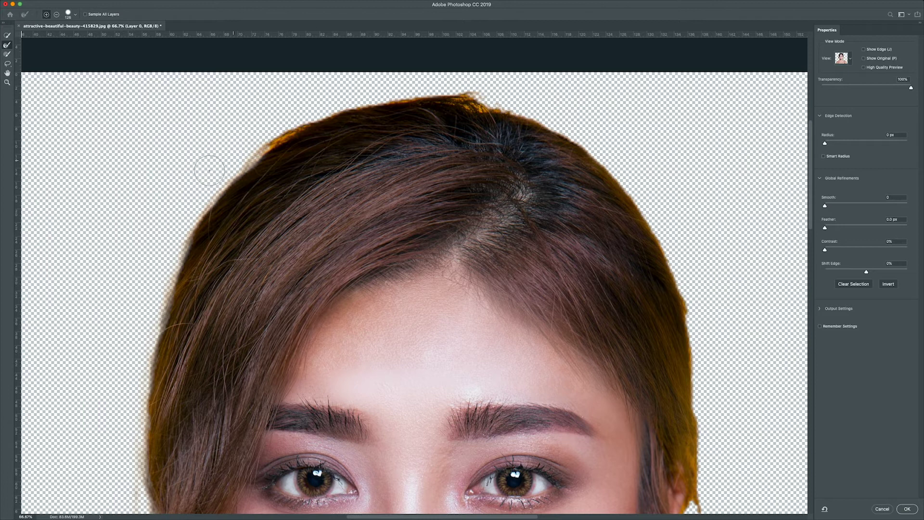
Step: Refine the hair edge across the crown and down the upper right of the head
scroll(207, 166, up, 2)
scroll(207, 165, right, 2)
scroll(419, 230, down, 1)
scroll(419, 230, right, 5)
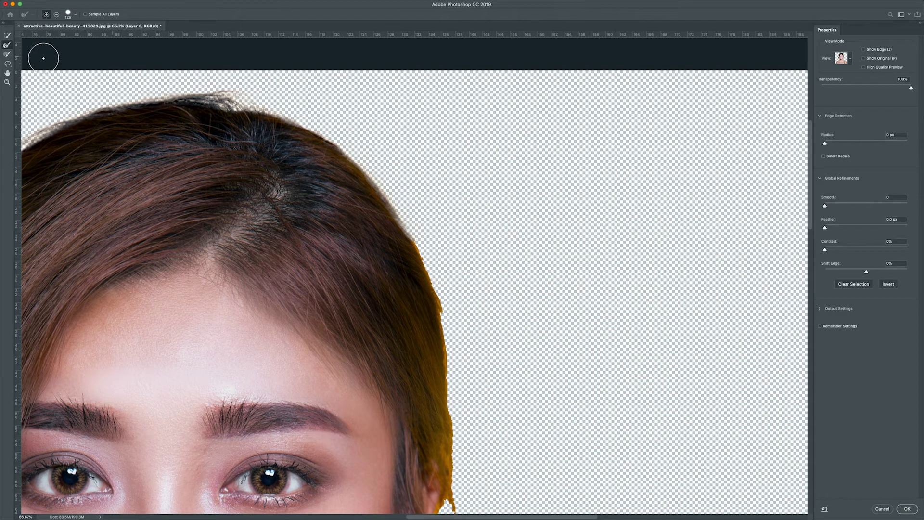
Step: Refine the hair edge down the right side of the head towards the ear with the Refine Edge Brush
click(8, 55)
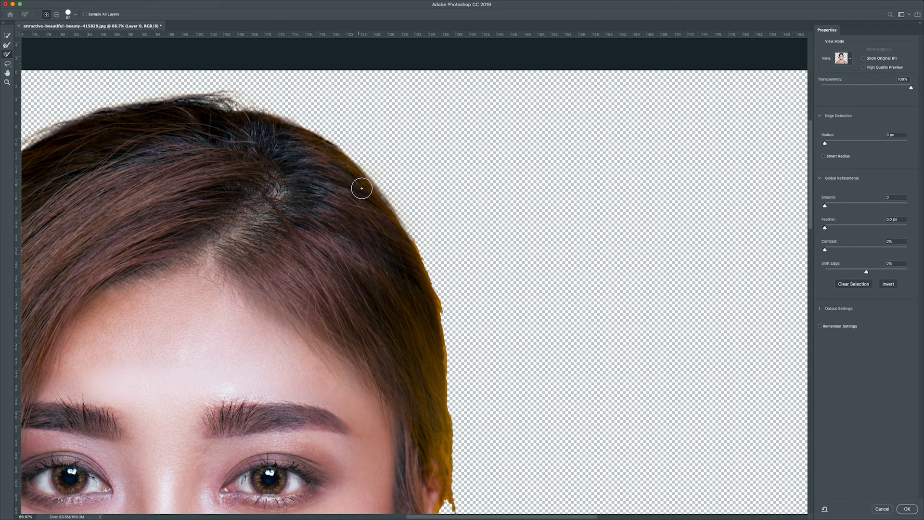
key(r)
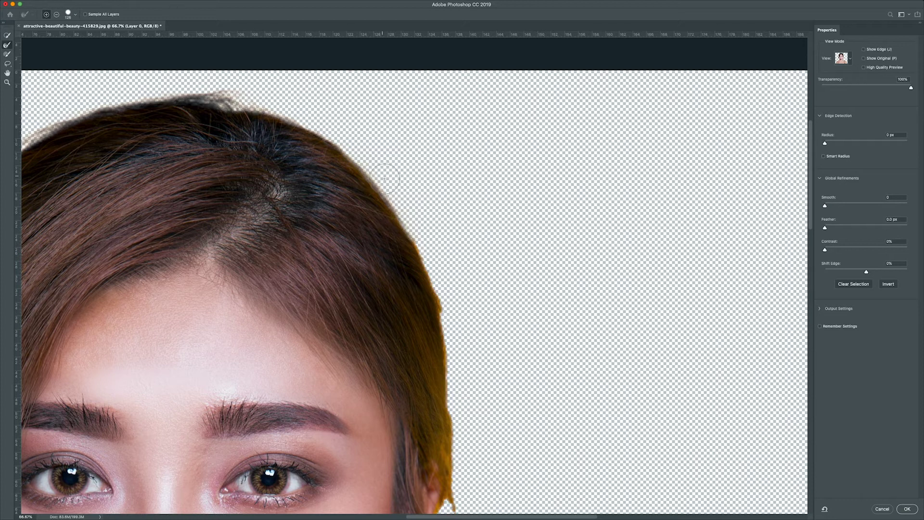
drag(420, 234, 436, 263)
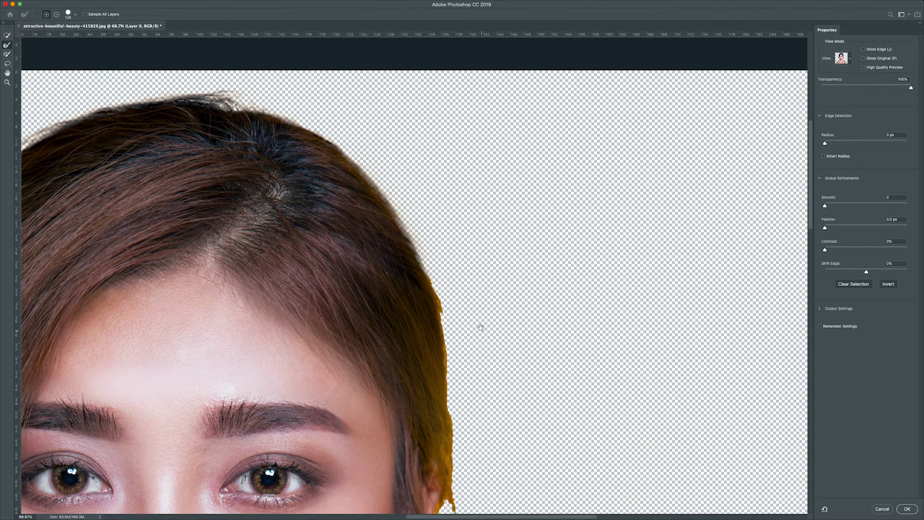
scroll(476, 323, down, 10)
scroll(476, 323, right, 2)
key([)
drag(268, 319, 253, 418)
scroll(252, 419, down, 4)
scroll(253, 419, right, 1)
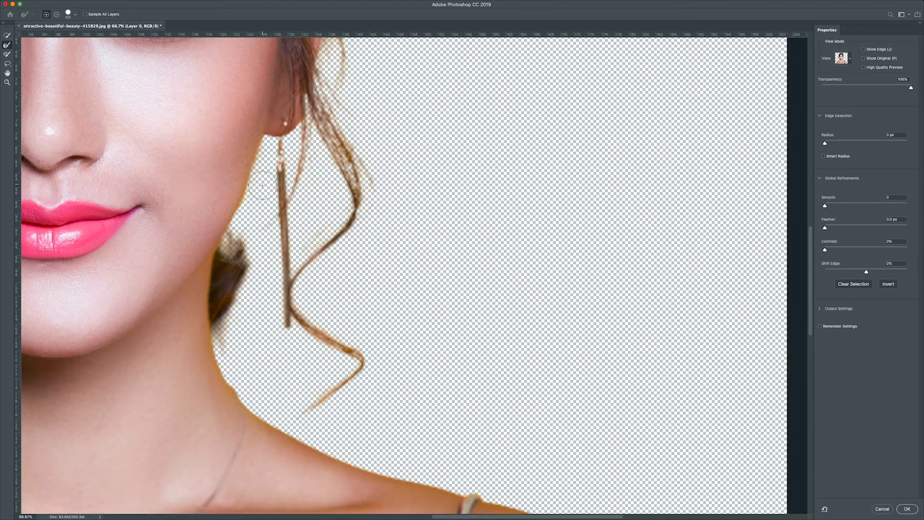
Step: Accept the refined selection and add it to the portrait's Background layer as a layer mask
key(super+0)
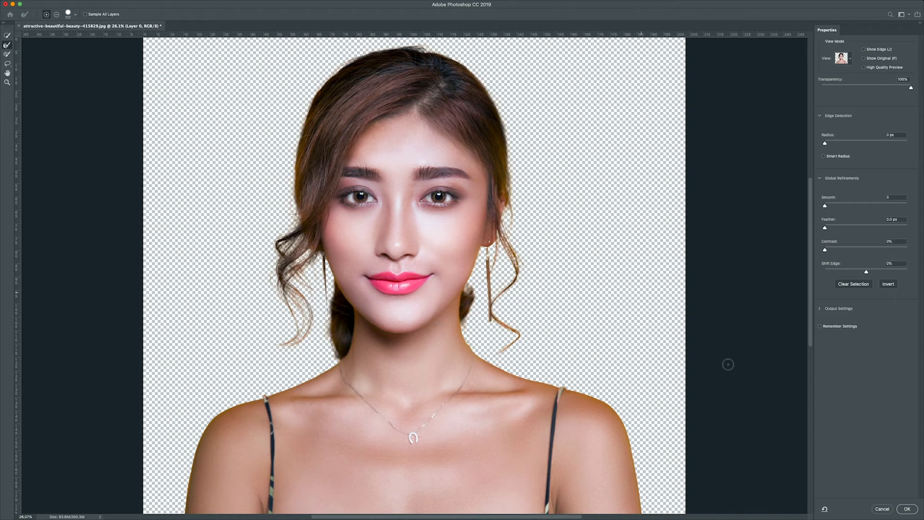
click(906, 509)
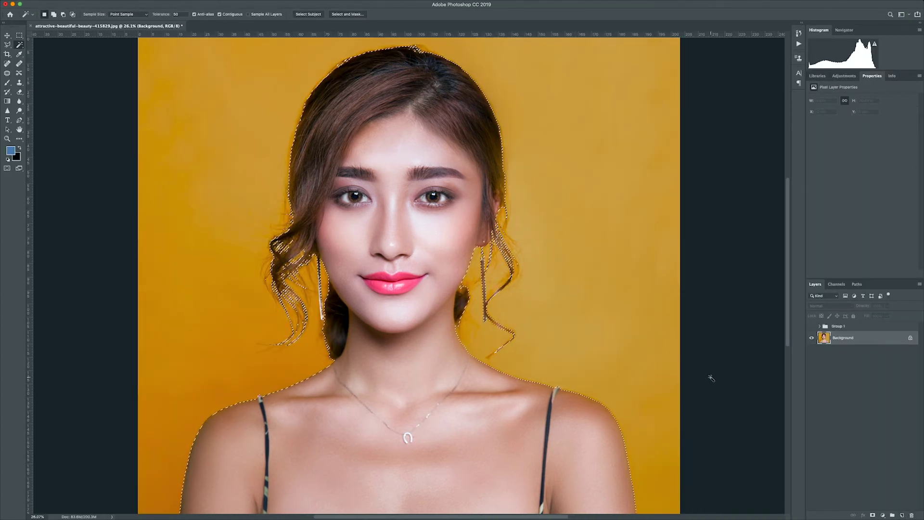
click(872, 515)
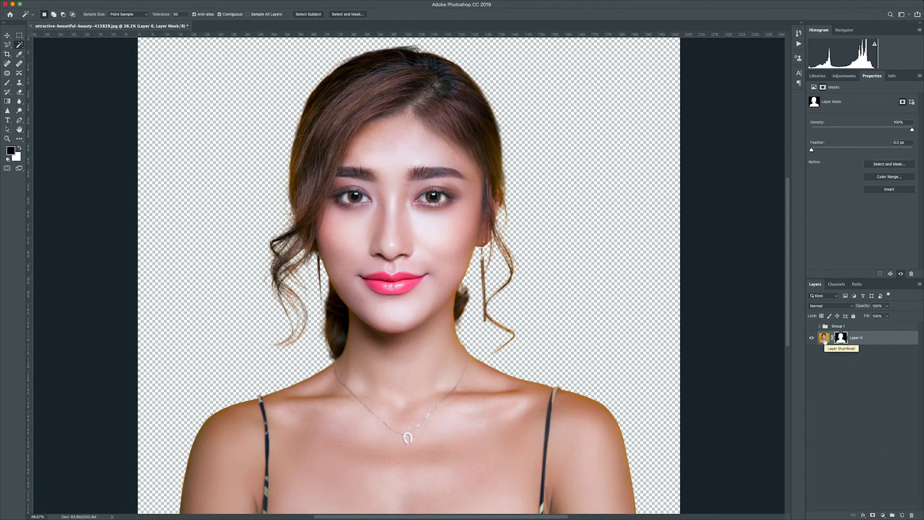
Step: Create a new empty layer and place it beneath the masked portrait layer
click(880, 465)
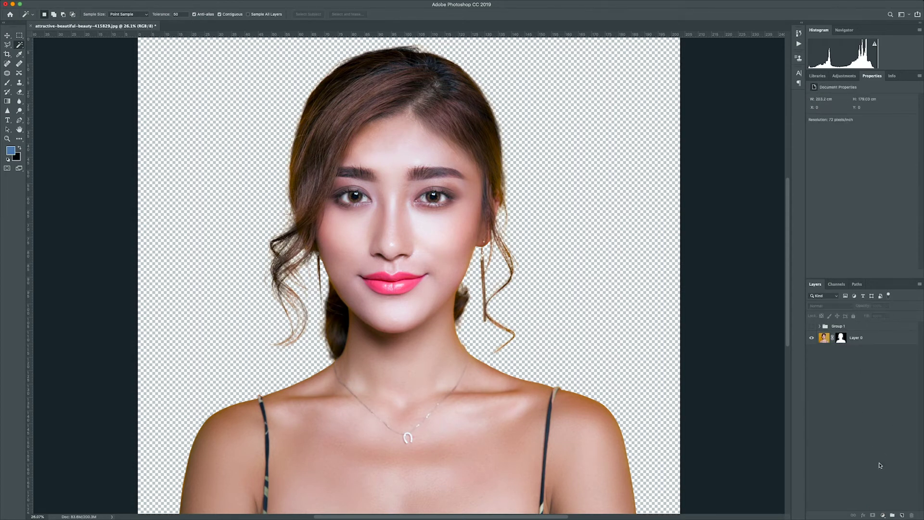
click(903, 516)
drag(826, 328, 825, 355)
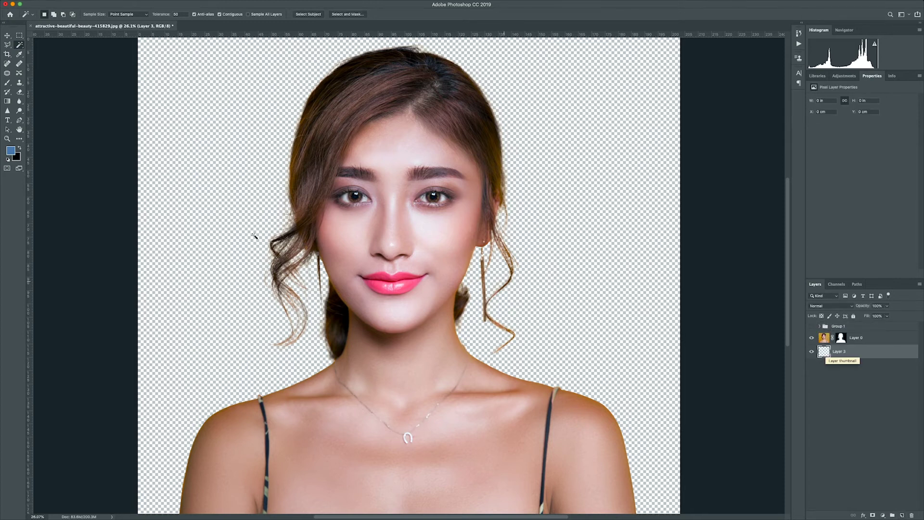
Step: Choose a muted grey-blue foreground colour and fill the new empty layer with it in Normal mode at 100% opacity
click(10, 151)
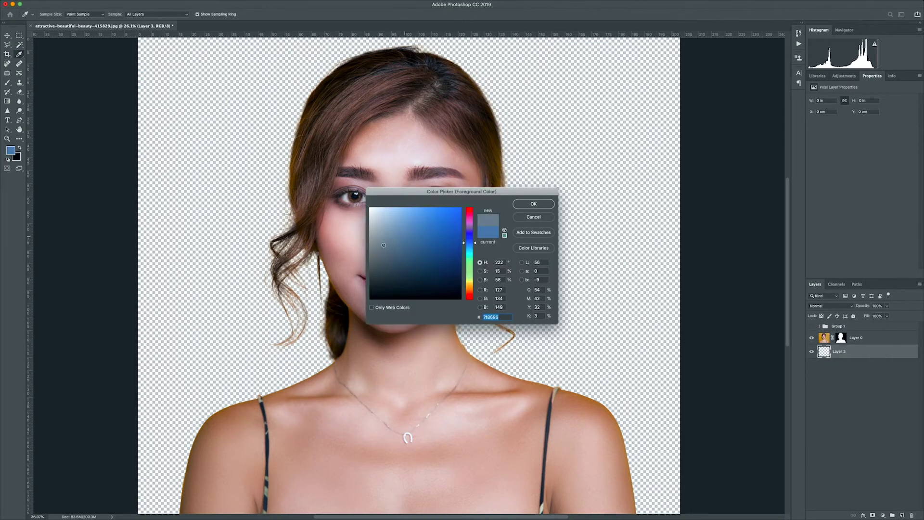
click(534, 204)
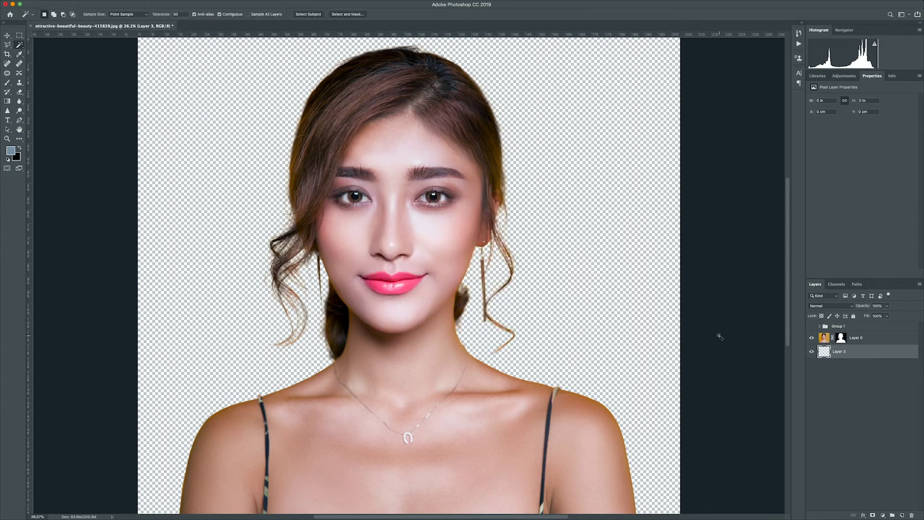
key(shift+BackSpace)
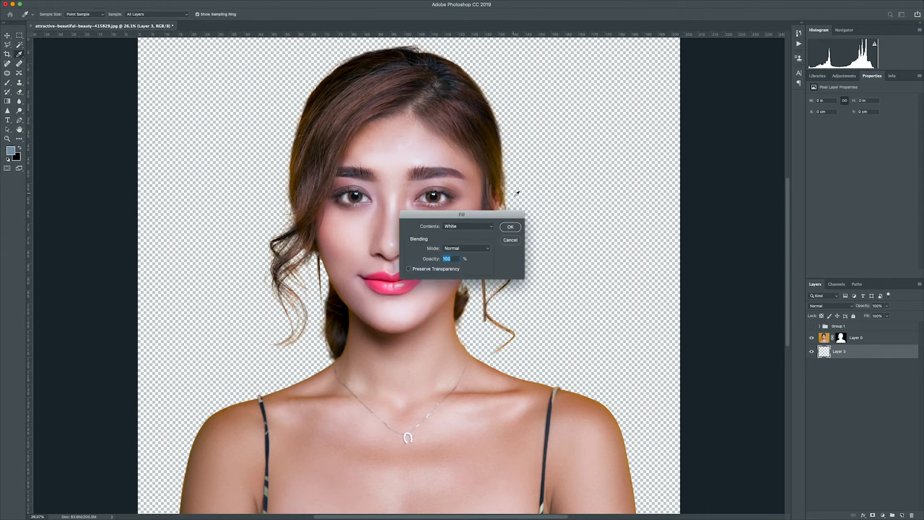
drag(487, 214, 437, 209)
click(442, 218)
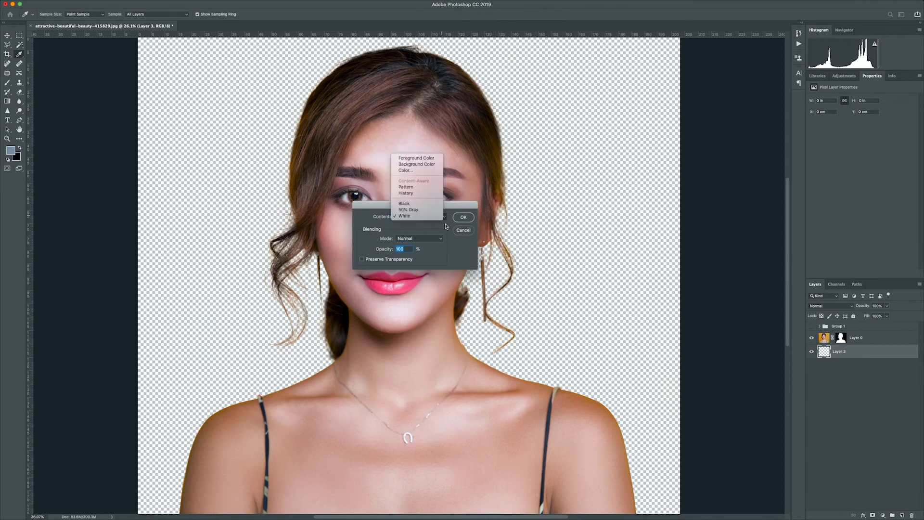
click(416, 161)
click(463, 218)
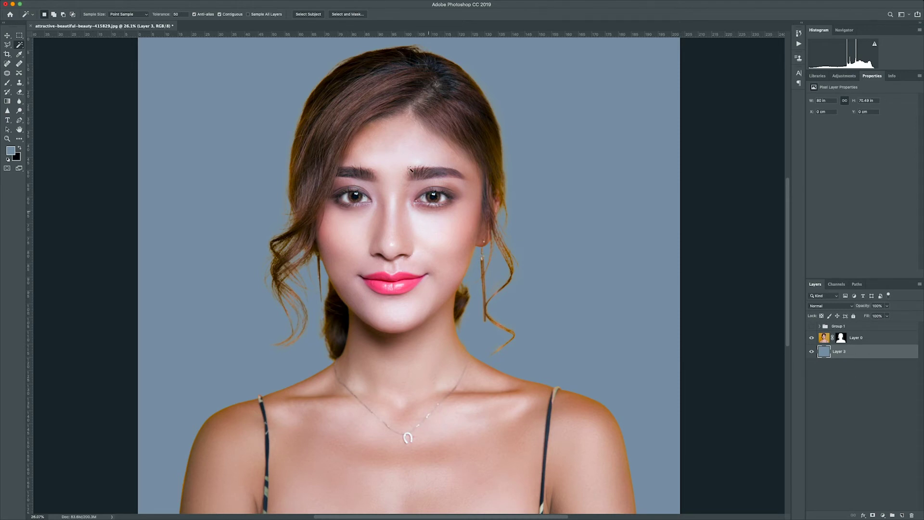
Step: Add a Hue/Saturation adjustment layer at the top of the layer stack
click(836, 387)
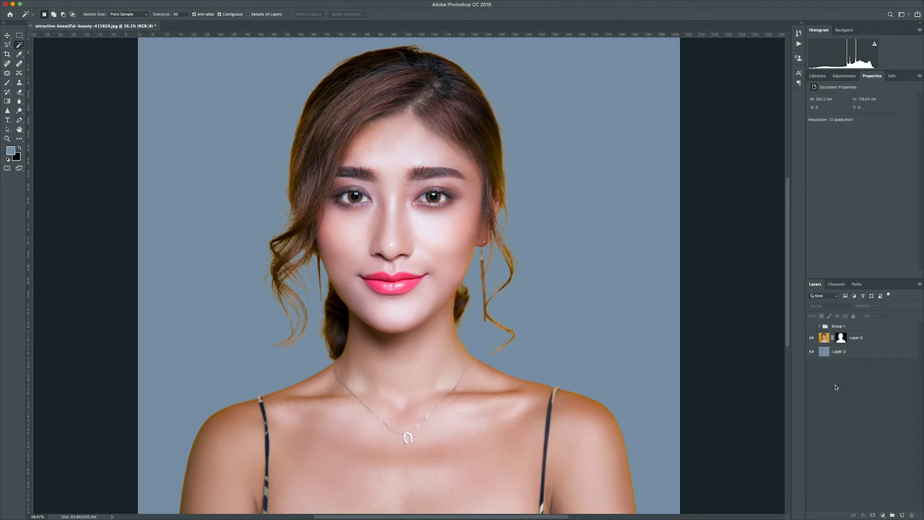
click(884, 516)
click(805, 464)
click(884, 515)
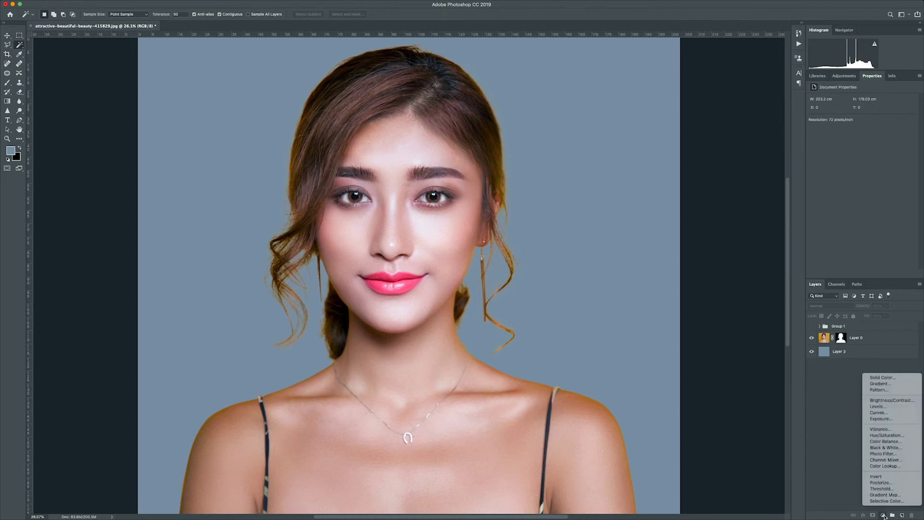
click(880, 436)
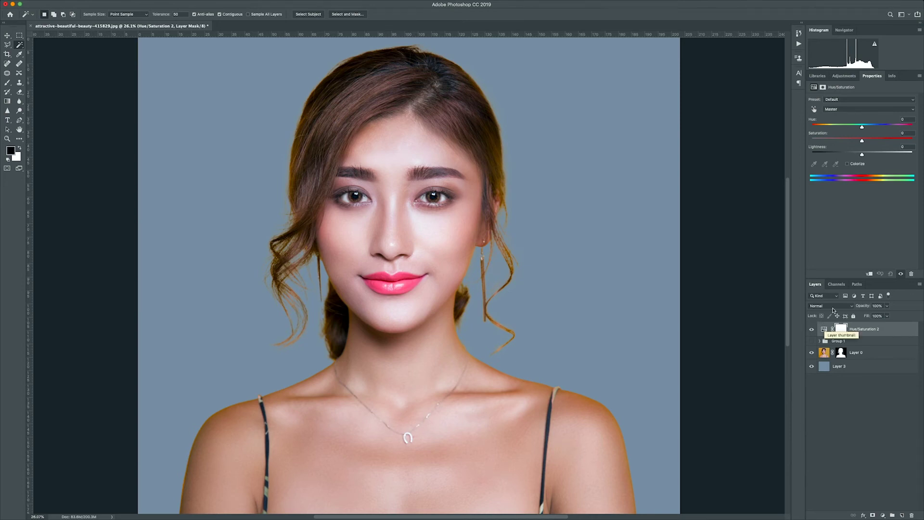
Step: Set the Hue/Saturation adjustment's Yellows range to Hue -22 and Saturation -84
click(848, 109)
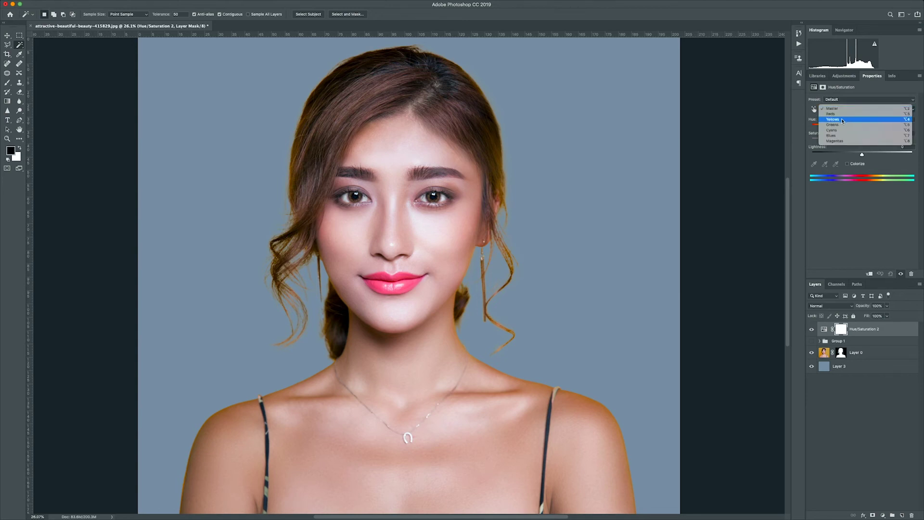
click(843, 119)
mouse_move(863, 141)
mouse_down()
mouse_move(912, 141)
mouse_move(854, 130)
mouse_up()
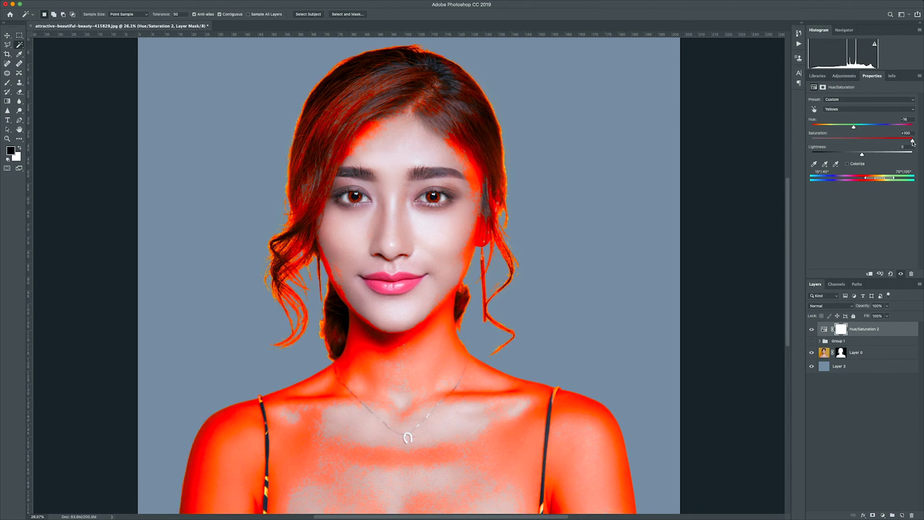
drag(911, 141, 908, 141)
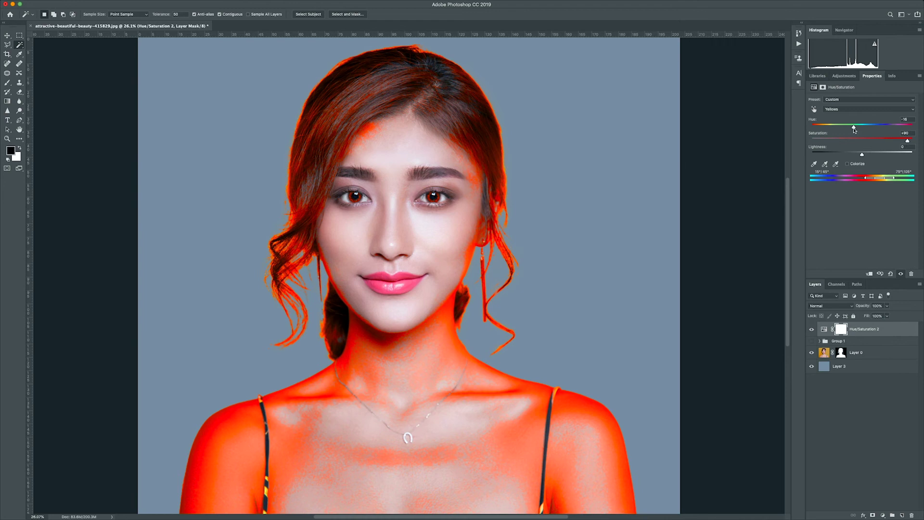
drag(855, 130, 851, 129)
drag(908, 140, 820, 143)
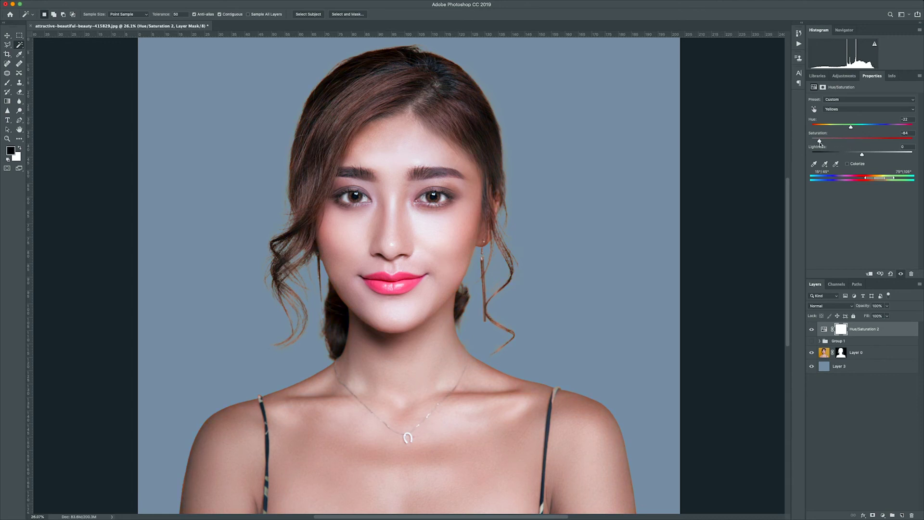